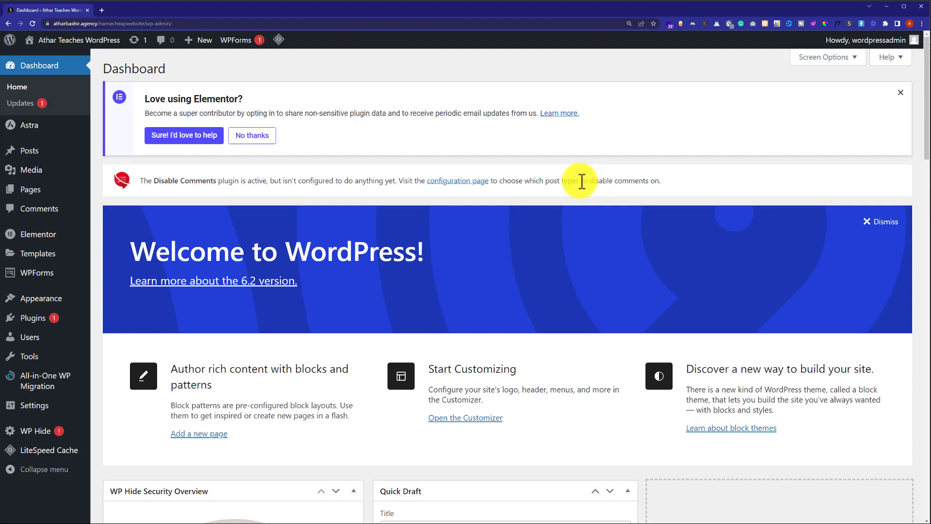
# Search Google for 'phpmyadmin' in a new browser tab
pyautogui.hotkey('ctrl', 't')
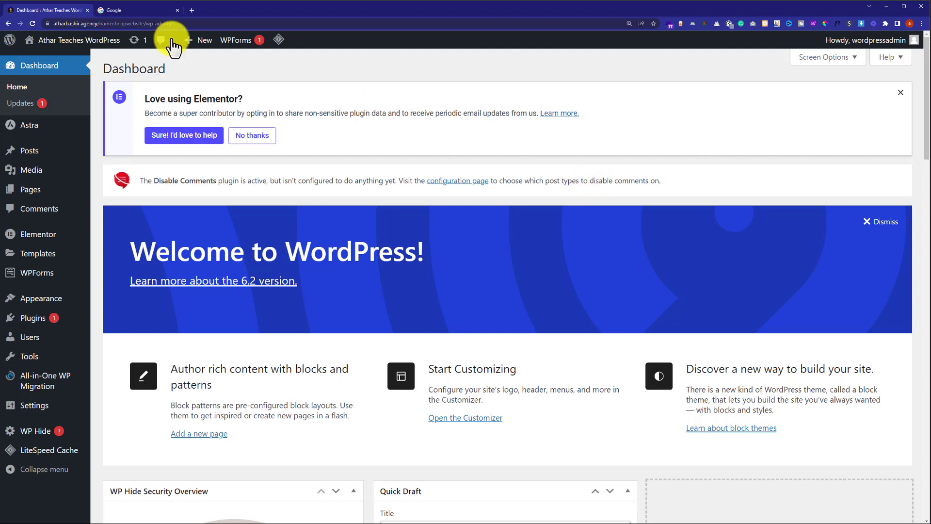
pyautogui.click(148, 10)
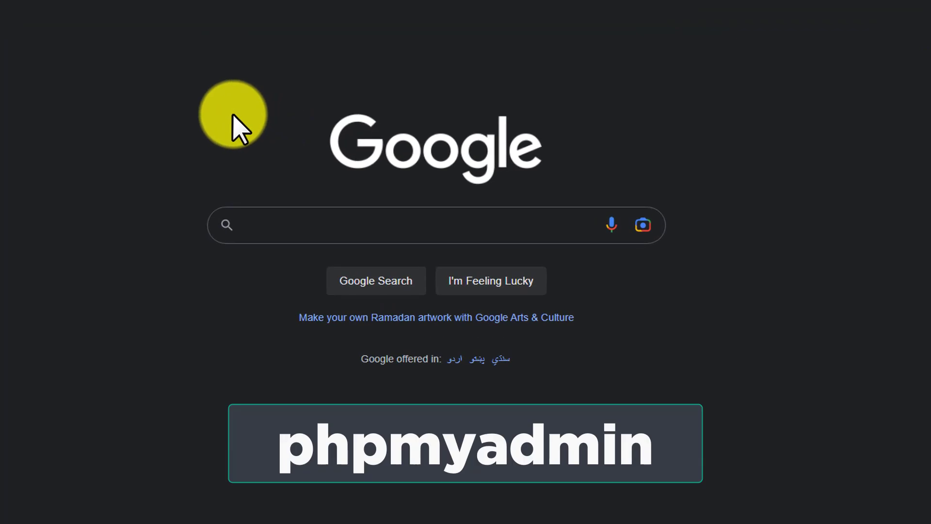
pyautogui.click(321, 222)
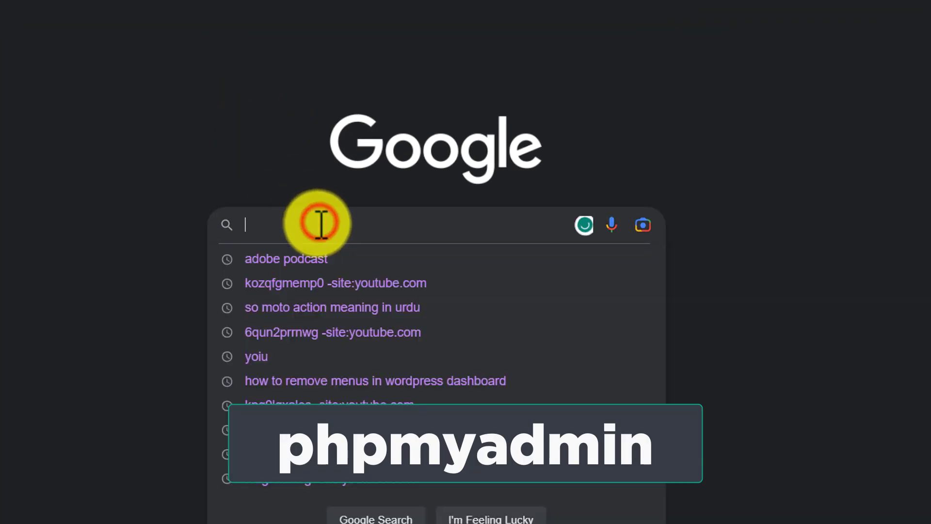
pyautogui.write('phpmyadmin')
pyautogui.press('Return')
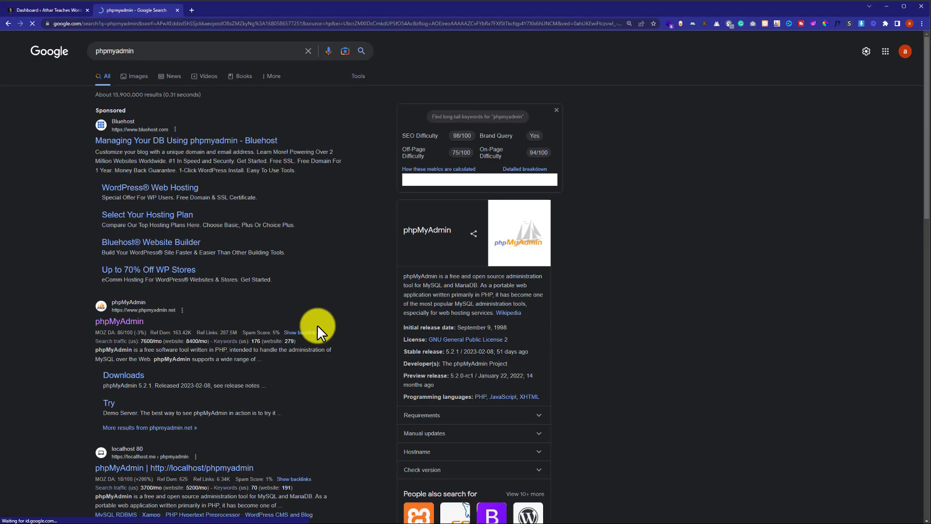
# Download phpMyAdmin 5.2.1 (all-languages zip) from the official site, then return to the WordPress Dashboard
pyautogui.click(121, 322)
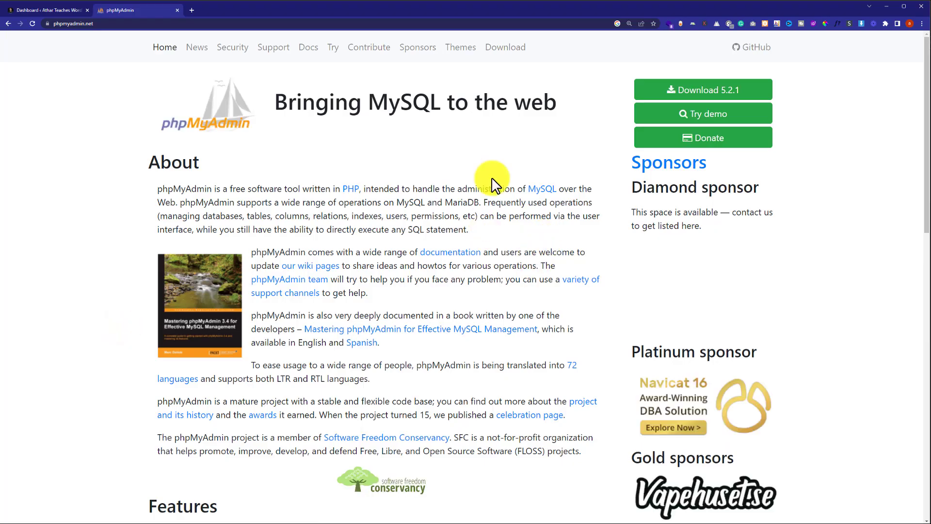
pyautogui.click(694, 90)
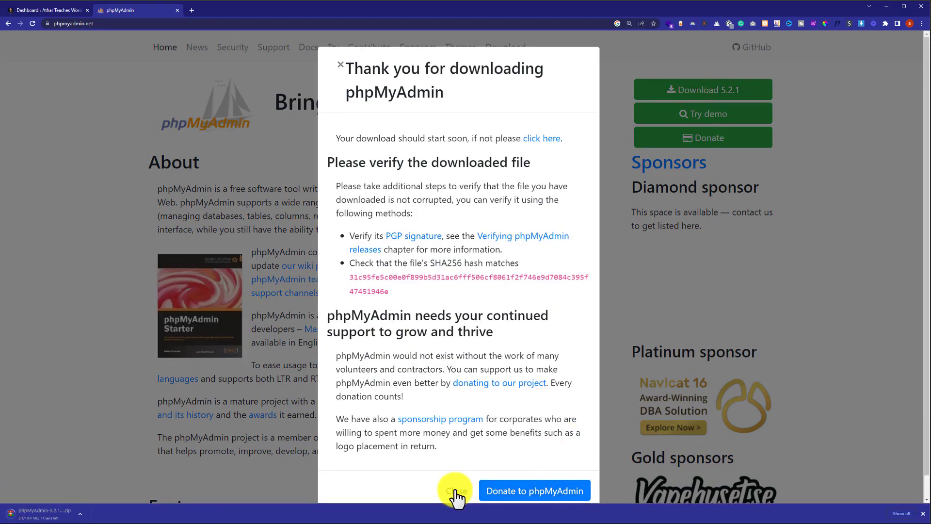
pyautogui.click(454, 491)
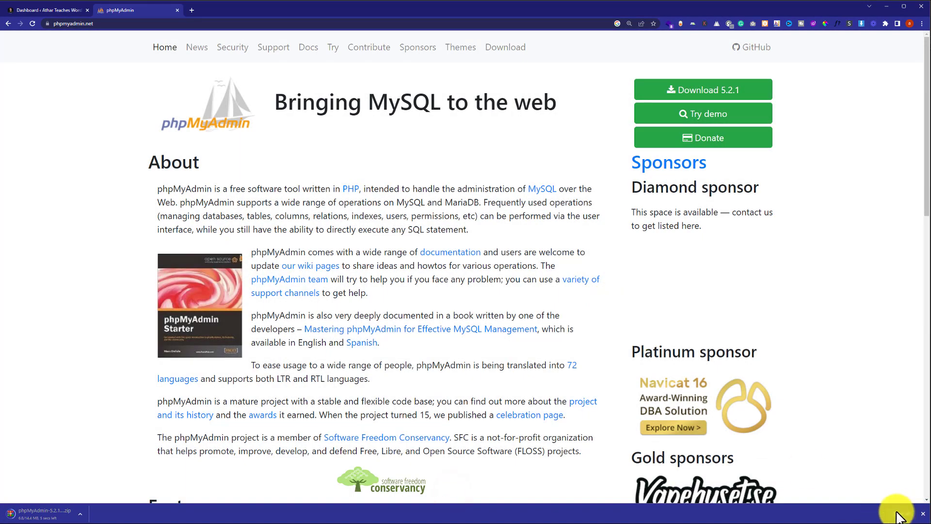
pyautogui.click(901, 513)
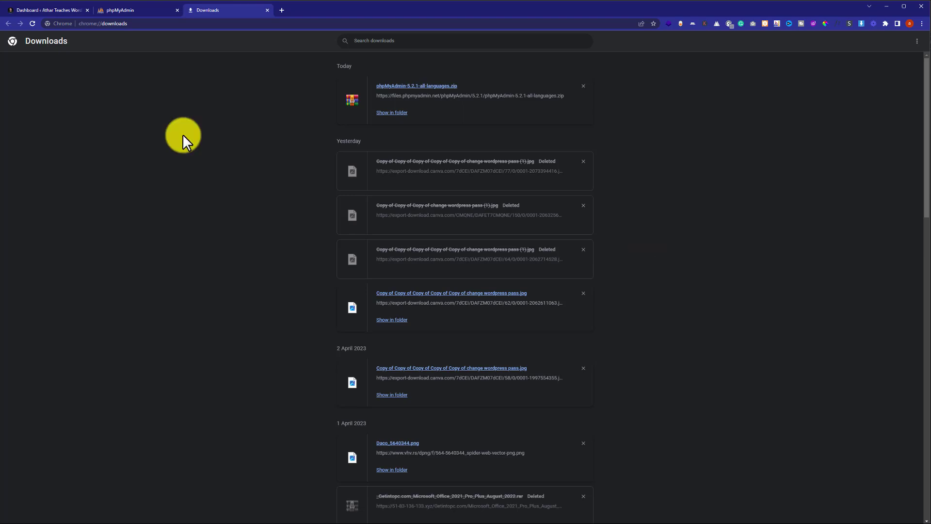
pyautogui.click(58, 12)
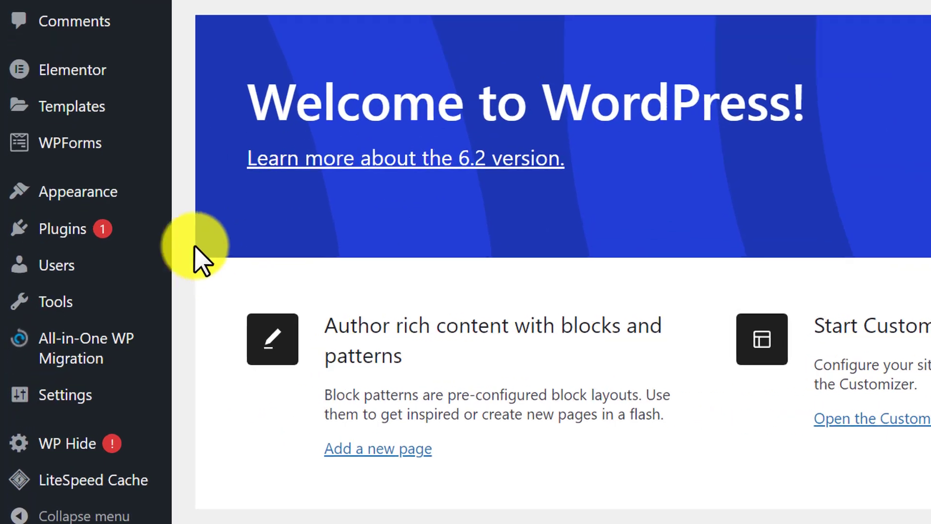
# Find the File Manager plugin by searching 'file manager', then install and activate it
pyautogui.moveTo(37, 318)
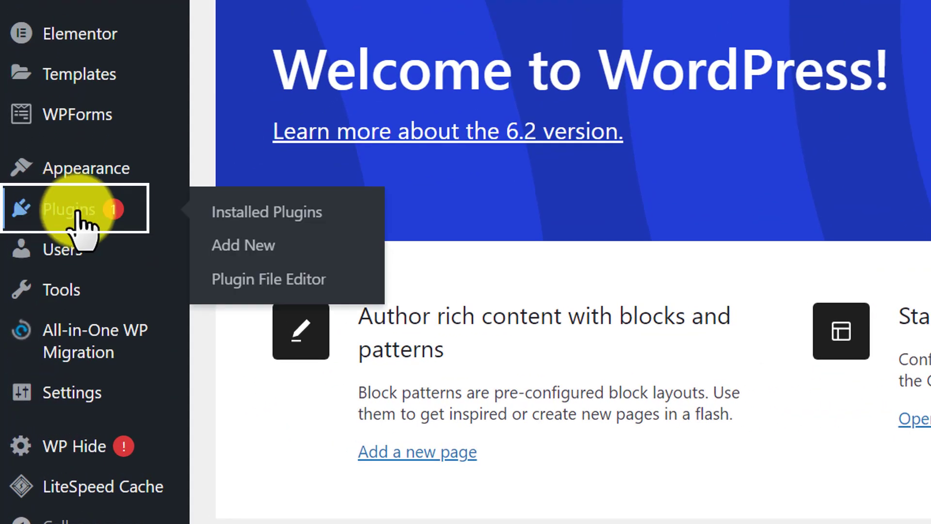
pyautogui.click(245, 243)
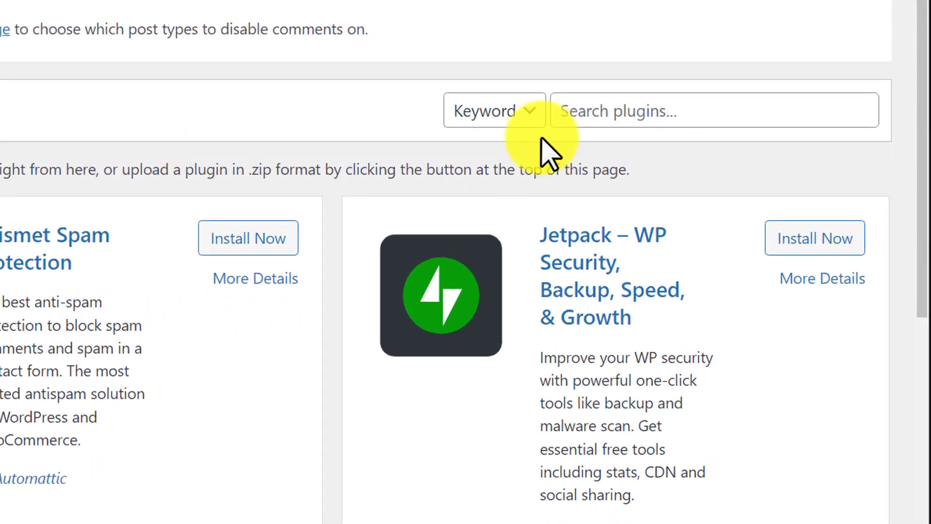
pyautogui.click(633, 104)
pyautogui.write('file manager')
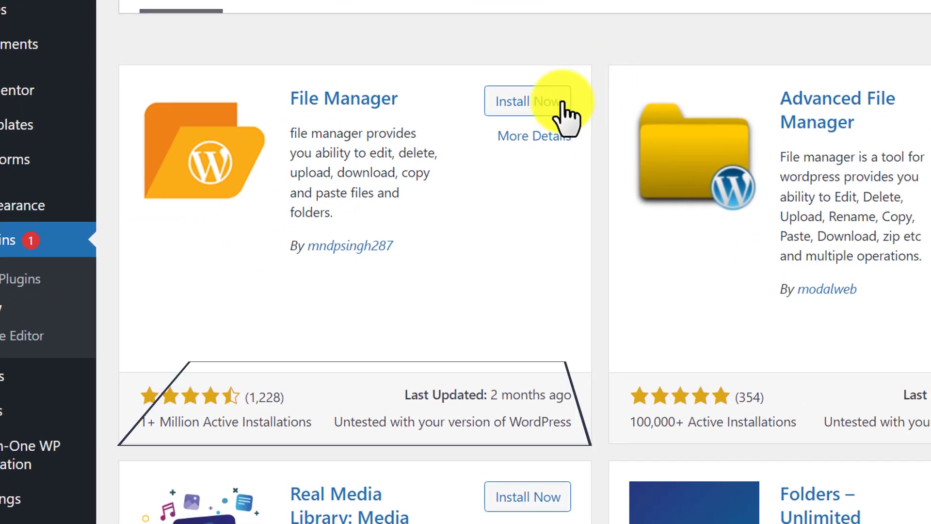
pyautogui.click(533, 103)
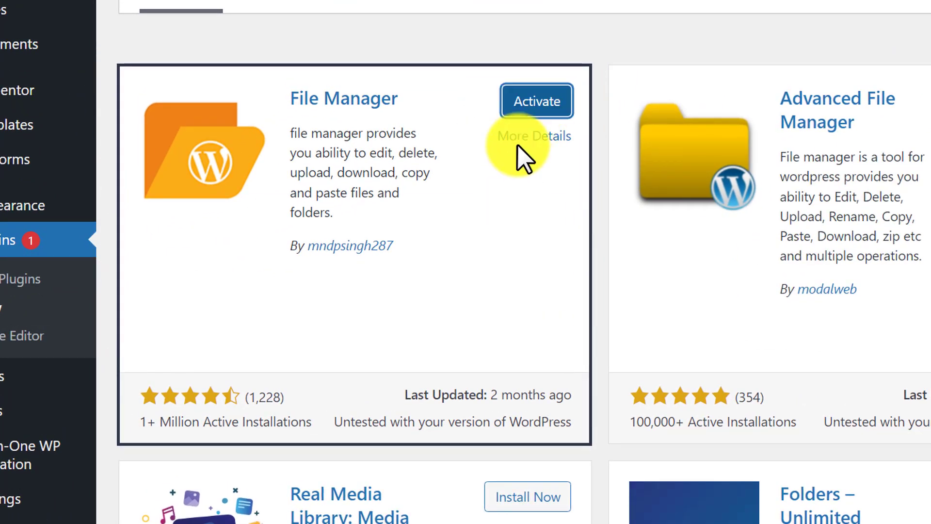
pyautogui.click(539, 101)
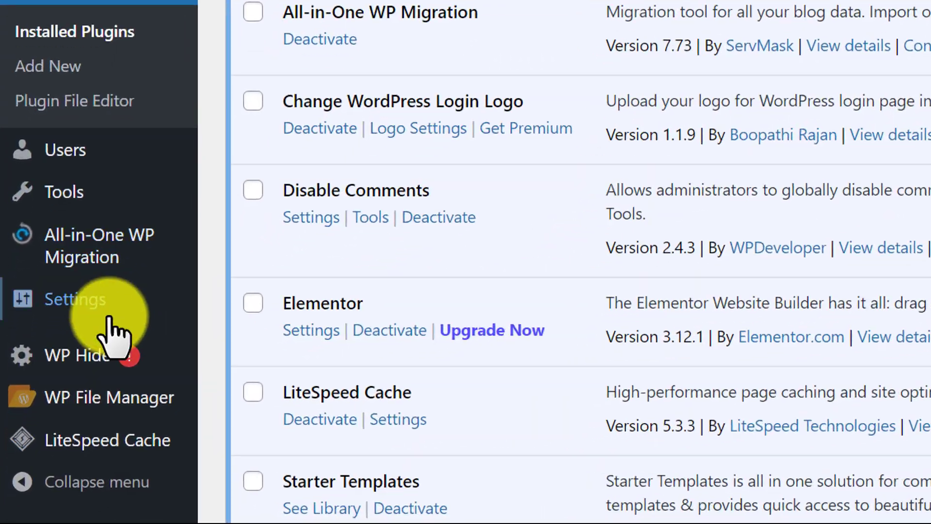
# Open WP File Manager and dismiss its welcome popup
pyautogui.moveTo(39, 467)
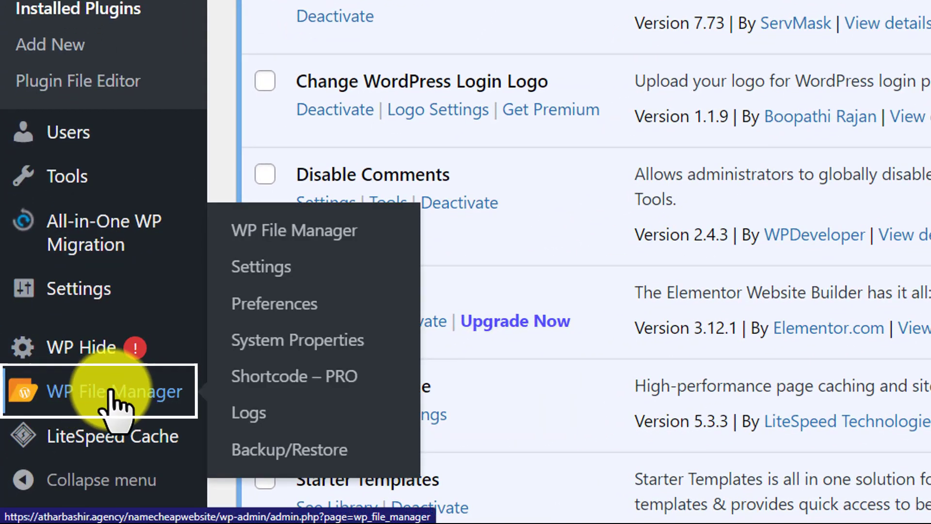
pyautogui.click(113, 392)
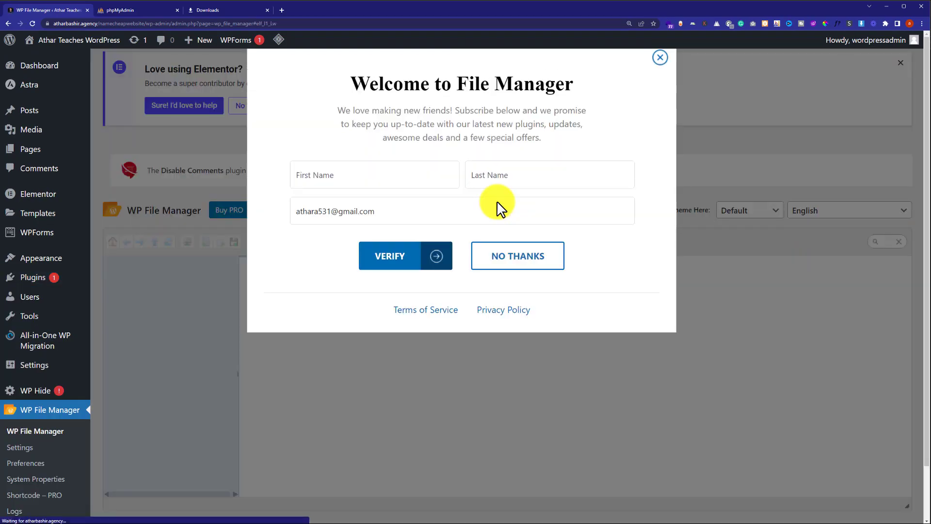
pyautogui.click(660, 148)
pyautogui.scroll(-2, 585, 279)
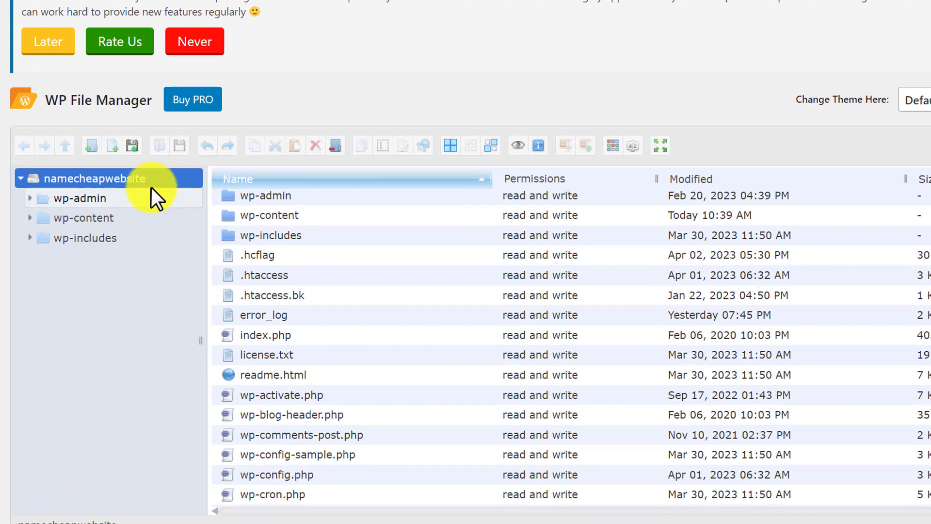
# Upload phpMyAdmin-5.2.1-all-languages.zip from Downloads into the site root folder
pyautogui.click(131, 146)
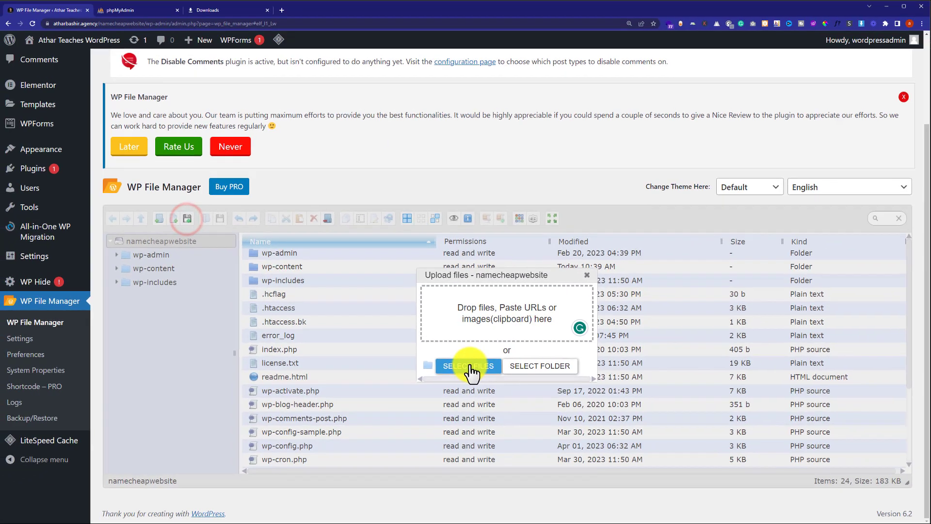
pyautogui.click(469, 367)
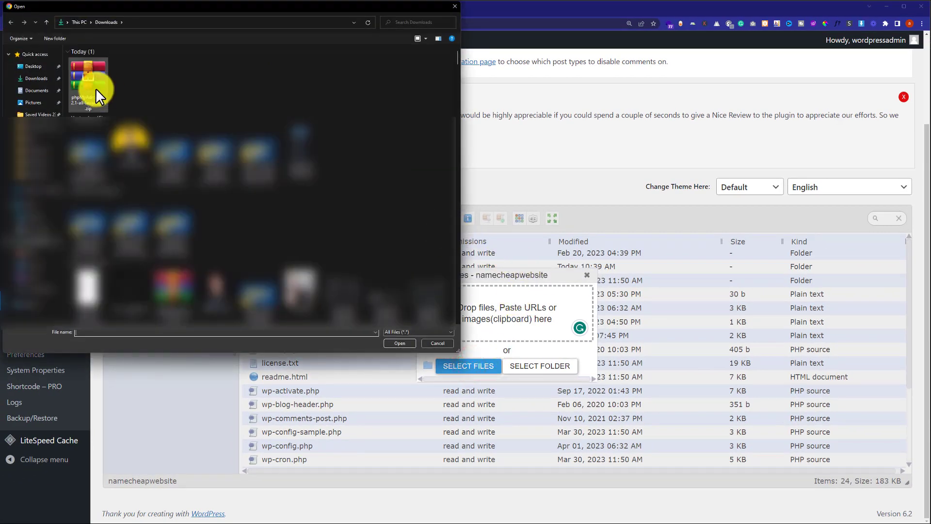
pyautogui.click(95, 89)
pyautogui.click(95, 88)
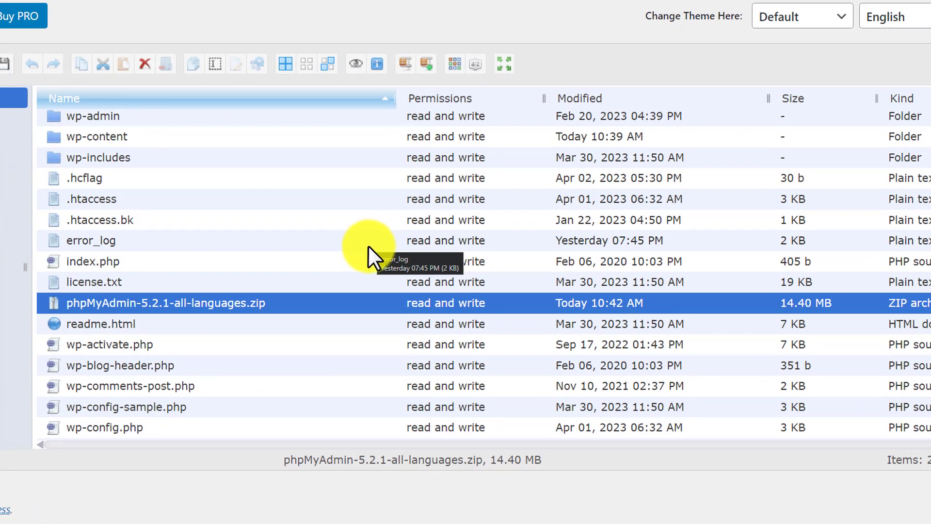
# Extract the phpMyAdmin zip archive here, into the site root
pyautogui.rightClick(248, 304)
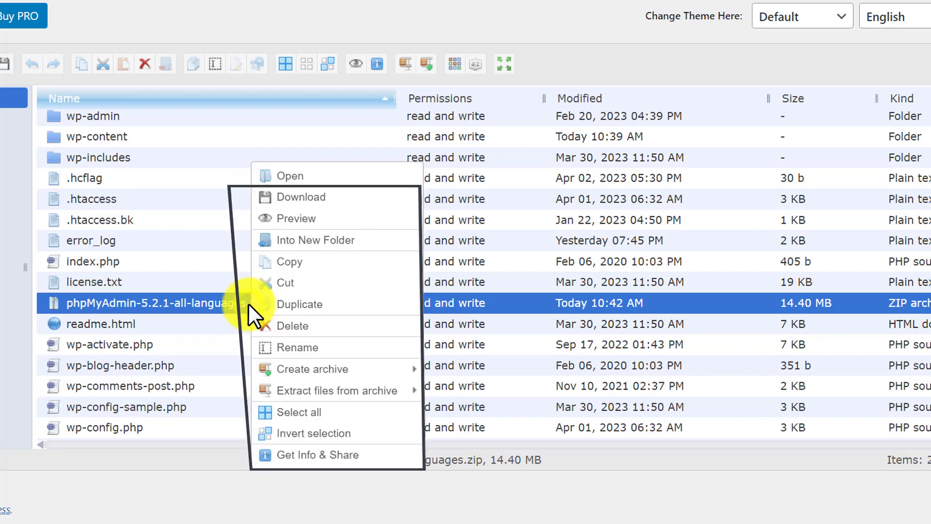
pyautogui.moveTo(370, 400)
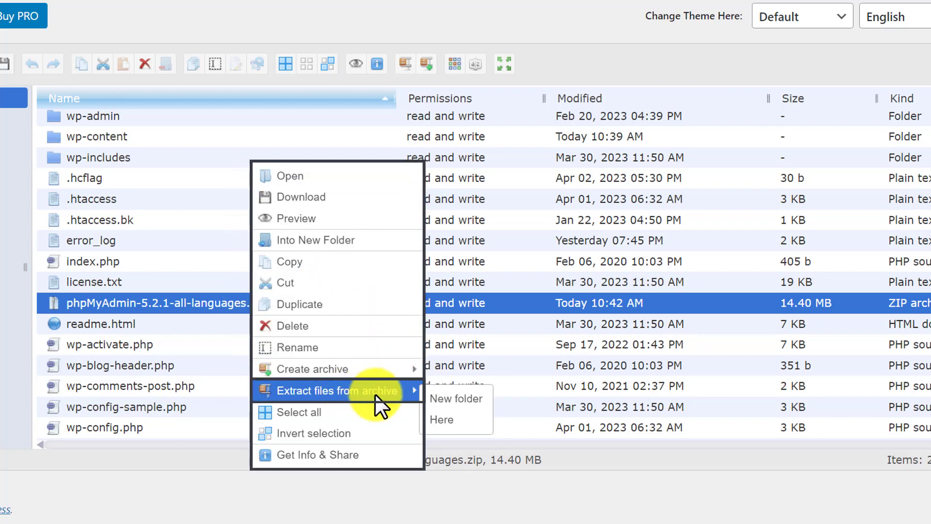
pyautogui.click(445, 420)
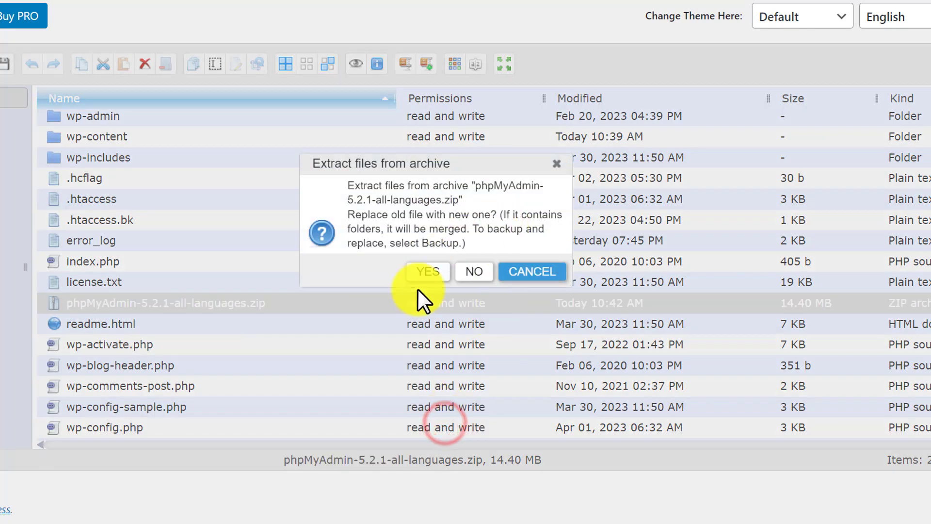
pyautogui.click(429, 271)
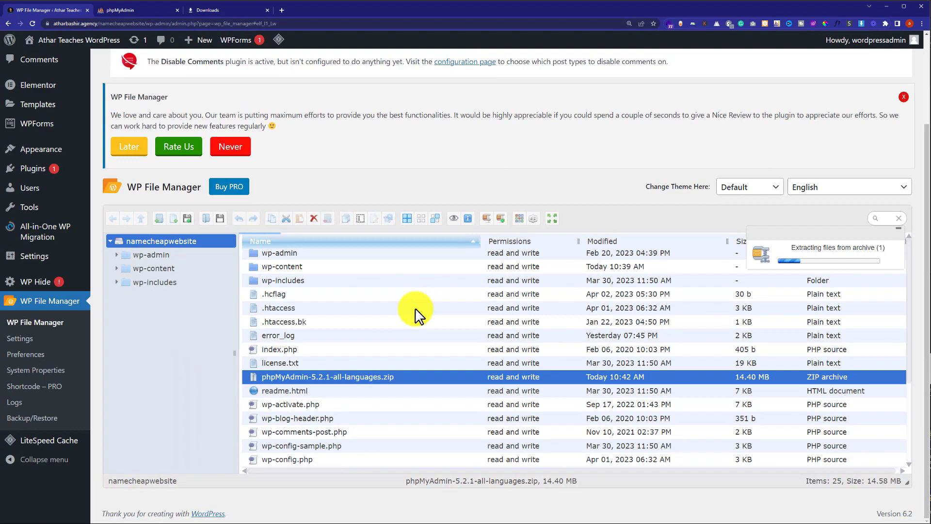
# Delete the leftover phpMyAdmin-5.2.1-all-languages.zip file from the root
pyautogui.scroll(2, 388, 316)
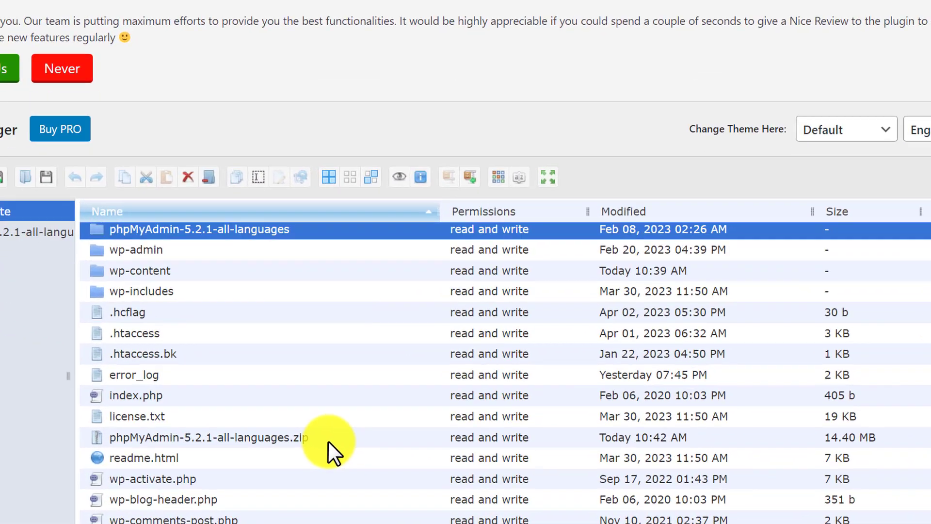
pyautogui.click(326, 439)
pyautogui.rightClick(326, 438)
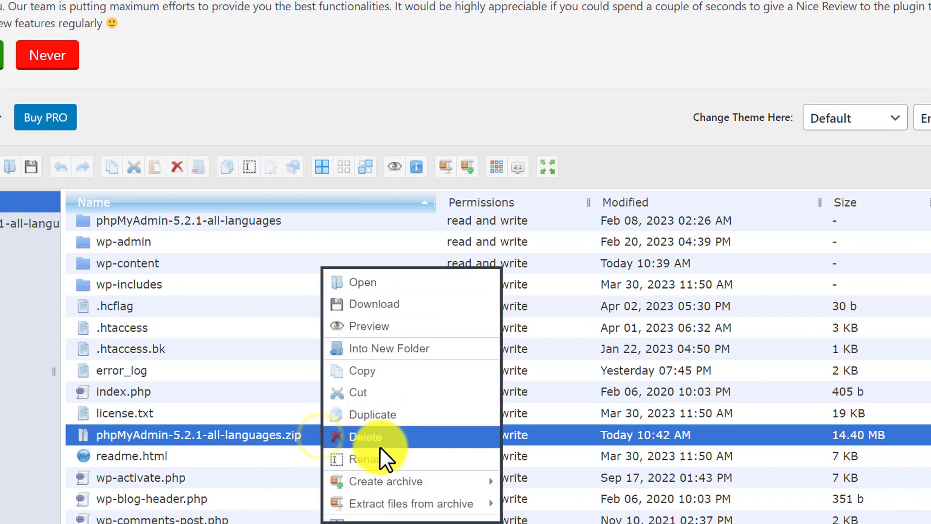
pyautogui.click(377, 439)
pyautogui.click(507, 397)
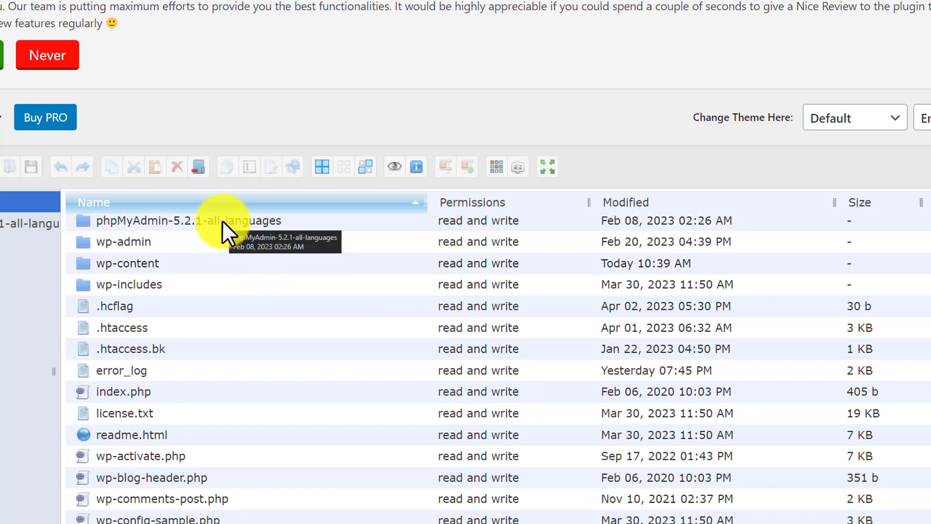
# Rename phpMyAdmin-5.2.1-all-languages to phpMyAdmin by removing the version suffix
pyautogui.rightClick(196, 220)
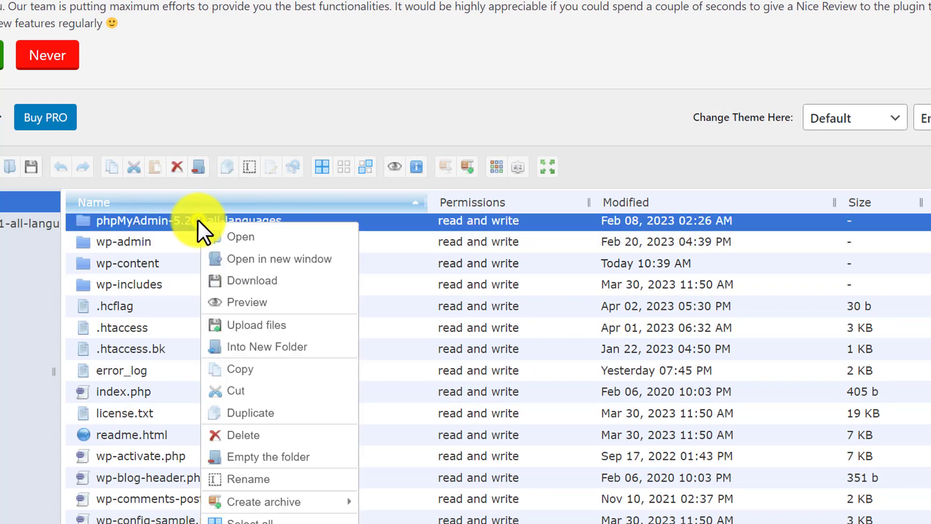
pyautogui.click(260, 481)
pyautogui.click(188, 243)
pyautogui.moveTo(170, 225); pyautogui.dragTo(185, 248)
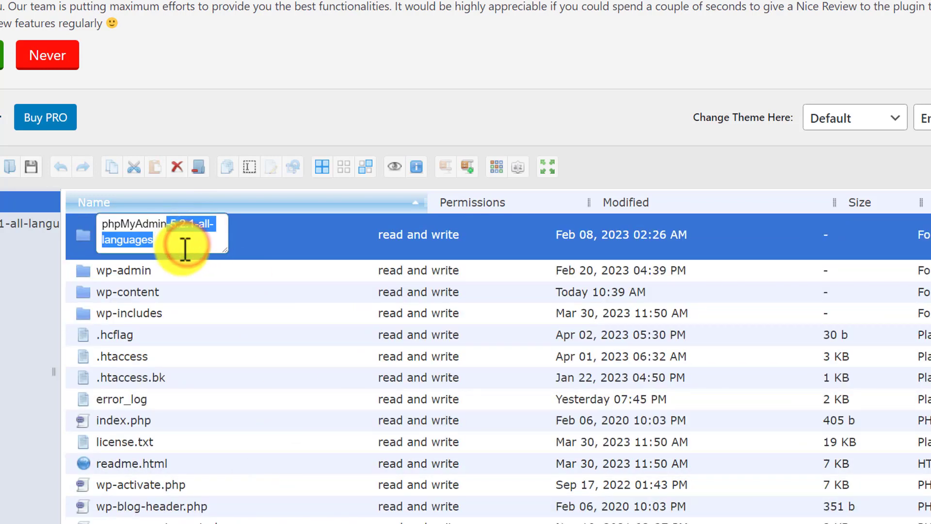
pyautogui.press('BackSpace')
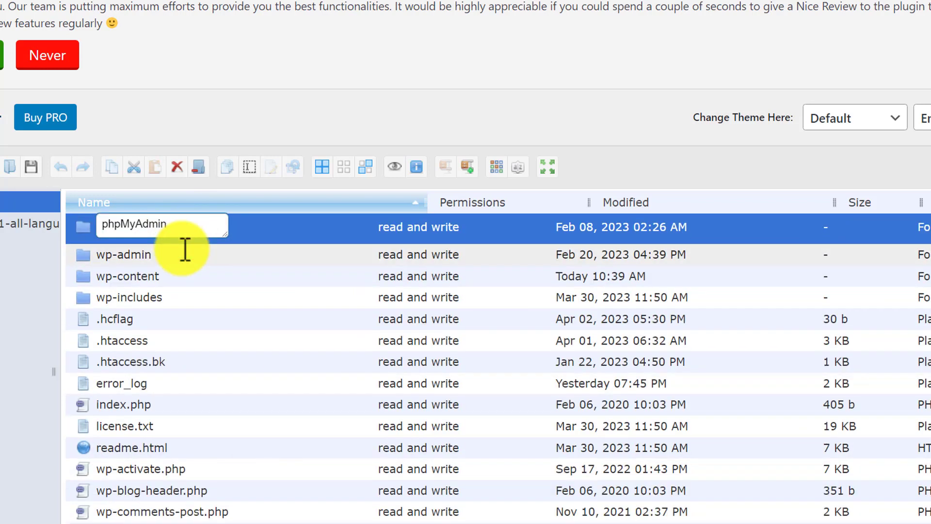
pyautogui.press('Return')
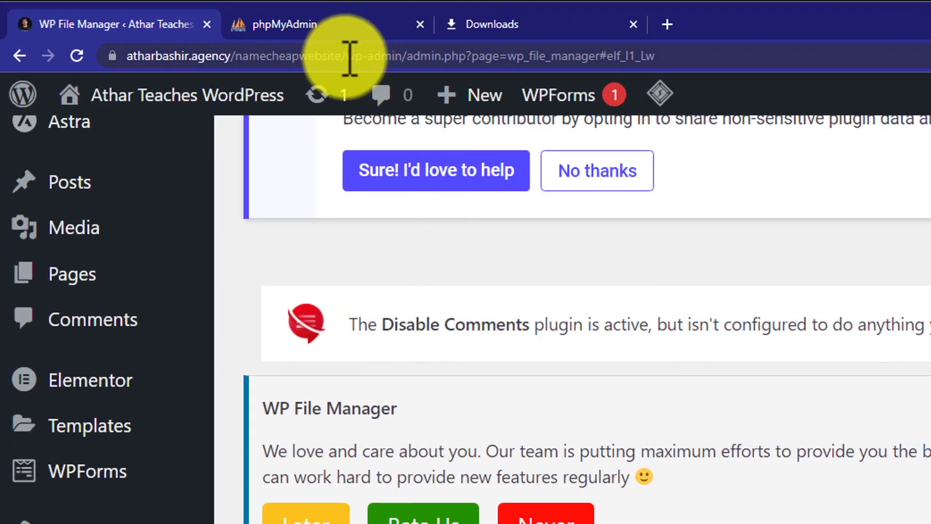
# Load the site's base address plus /phpMyAdmin in a new tab to reach the login page
pyautogui.moveTo(348, 57); pyautogui.dragTo(93, 83)
pyautogui.hotkey('ctrl', 'c')
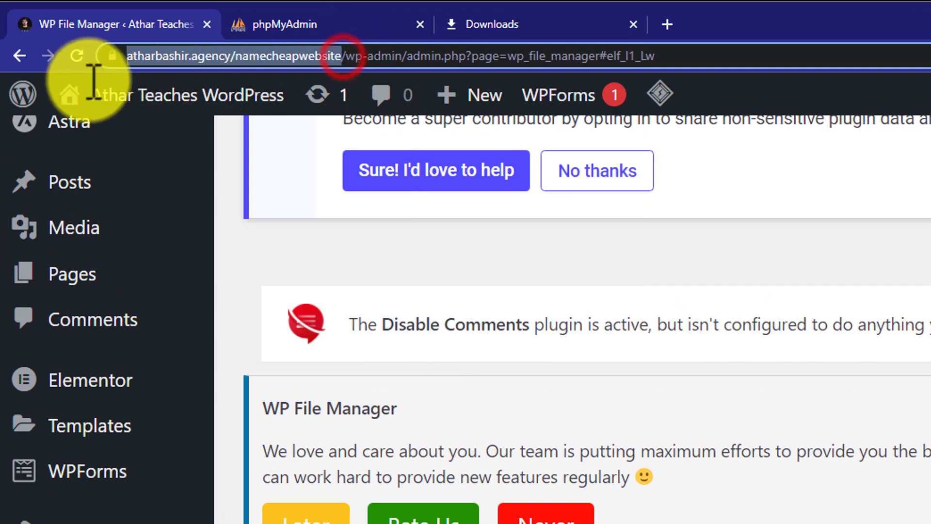
pyautogui.click(668, 25)
pyautogui.hotkey('ctrl', 'v')
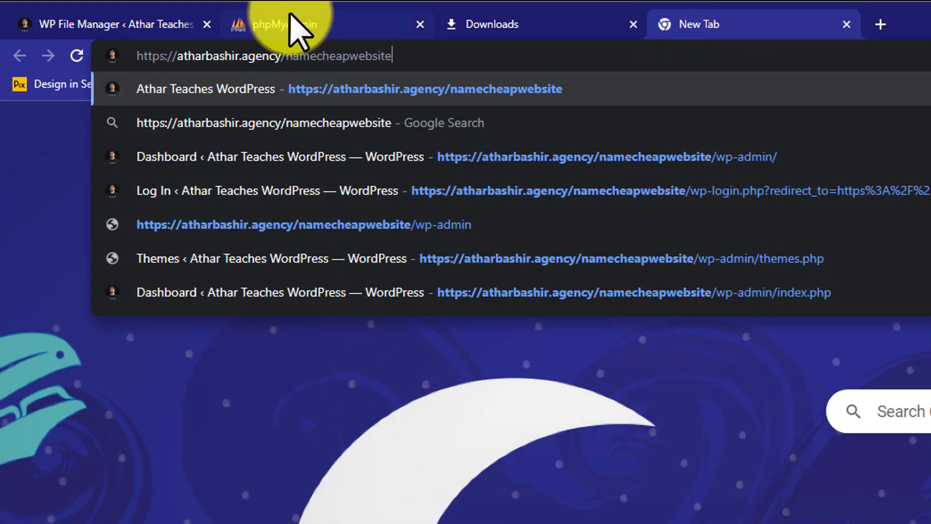
pyautogui.hotkey('ctrl', '1')
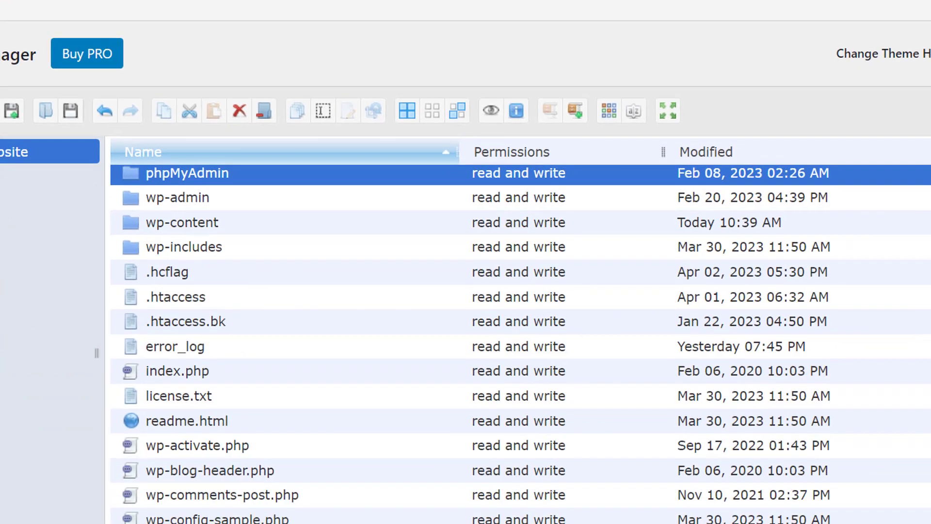
pyautogui.rightClick(202, 173)
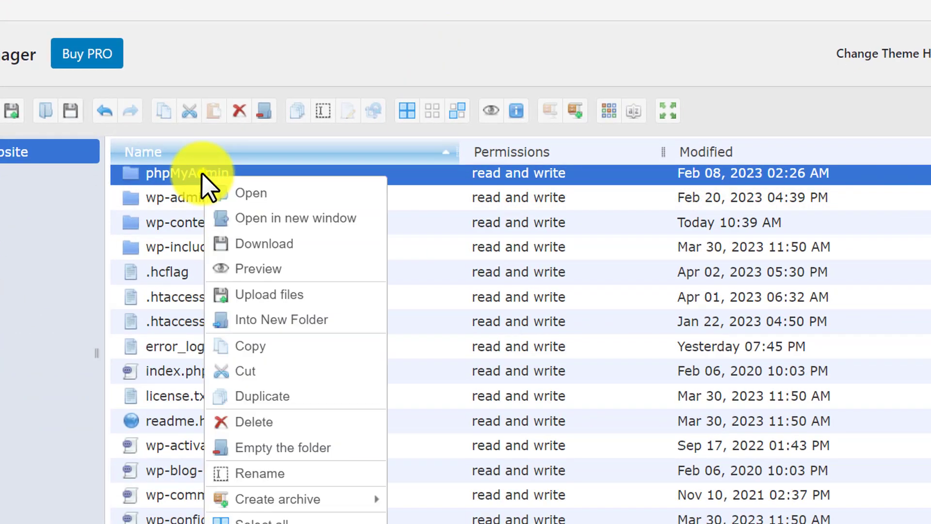
pyautogui.click(289, 475)
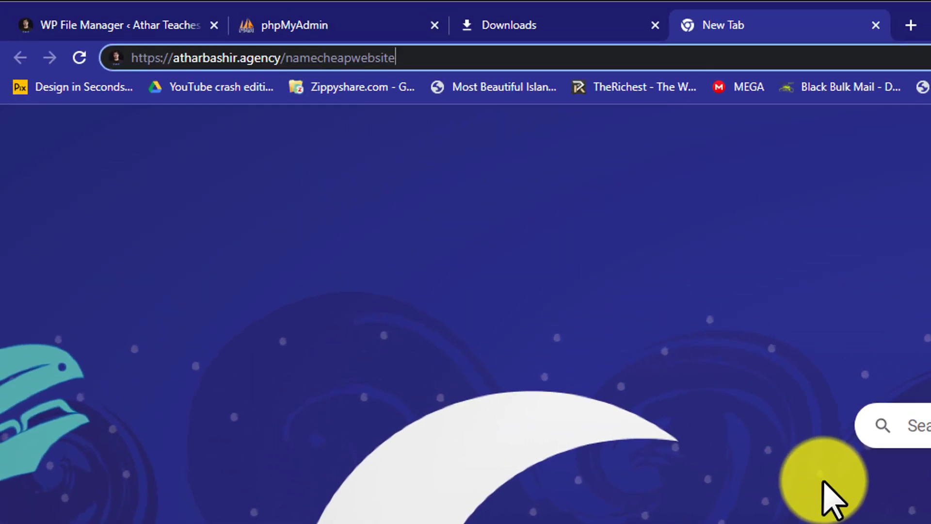
pyautogui.write('/phpMyAdmin')
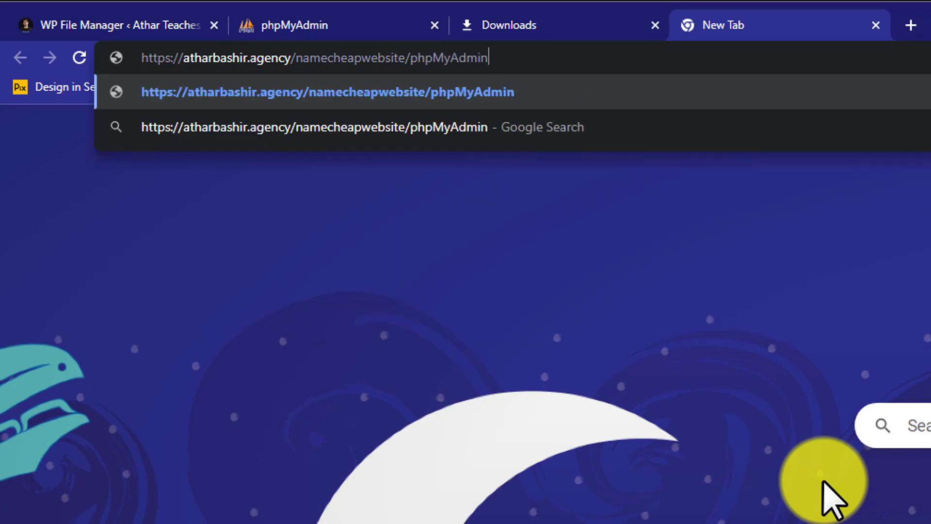
pyautogui.press('Return')
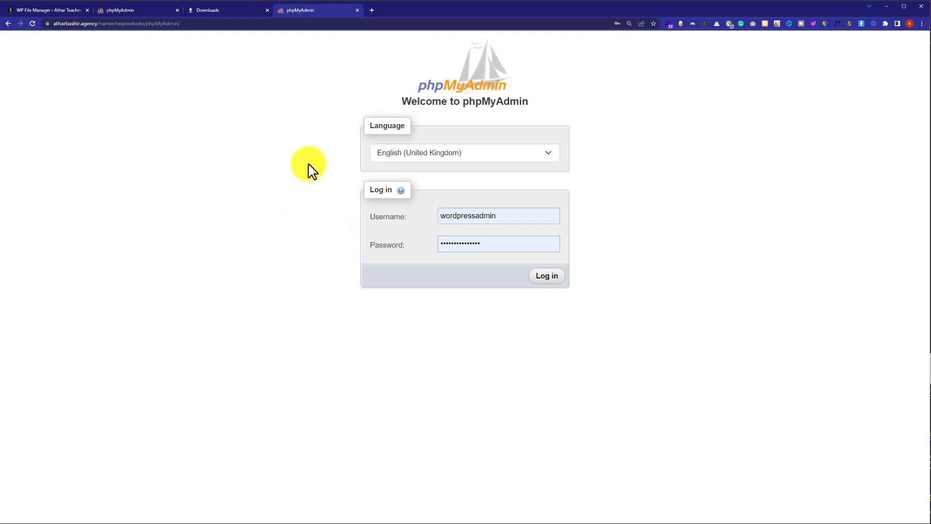
# Preview wp-config.php in WP File Manager, enlarging the preview window
pyautogui.click(46, 12)
pyautogui.scroll(-2, 347, 392)
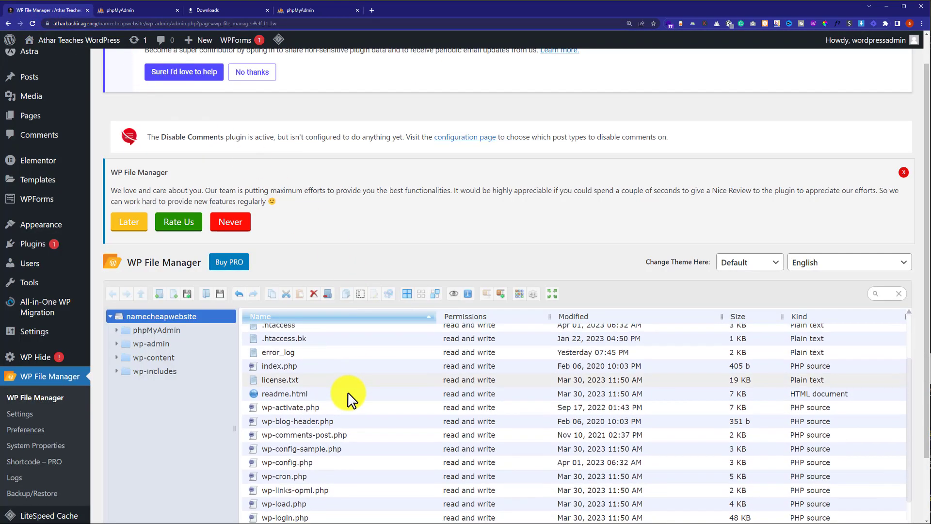
pyautogui.scroll(-1, 347, 391)
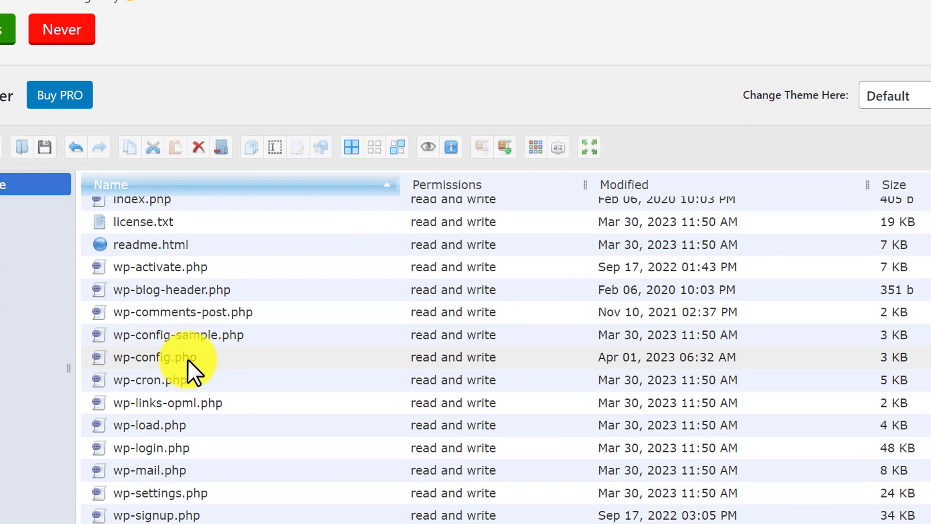
pyautogui.click(153, 357)
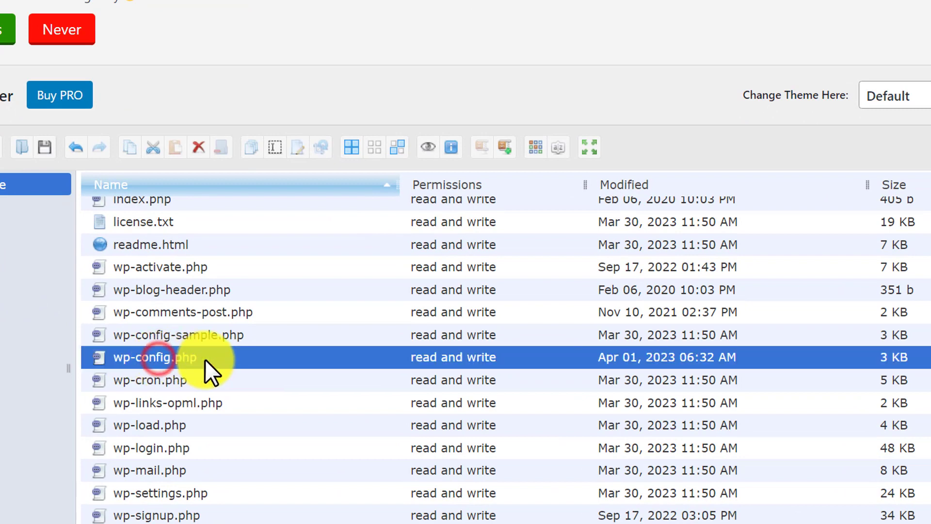
pyautogui.scroll(-1, 205, 359)
pyautogui.rightClick(242, 332)
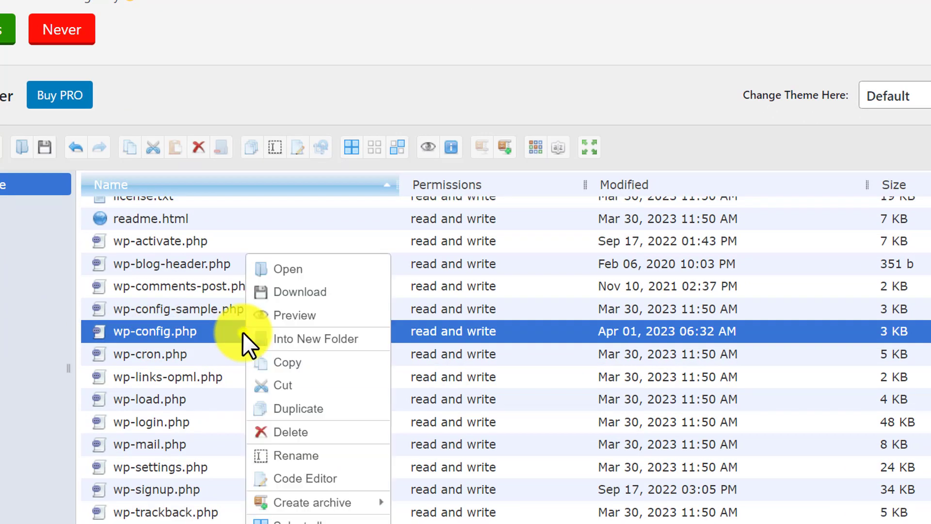
pyautogui.click(294, 316)
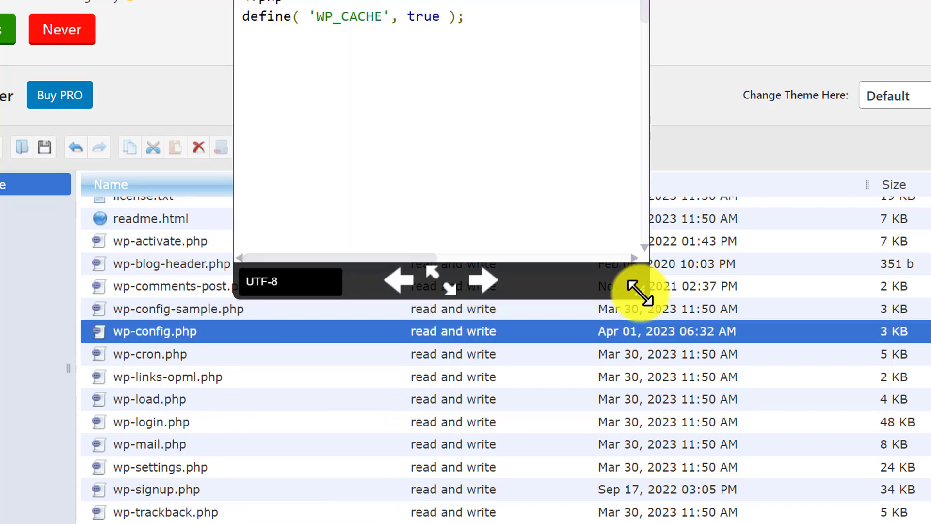
pyautogui.moveTo(640, 293); pyautogui.dragTo(930, 442)
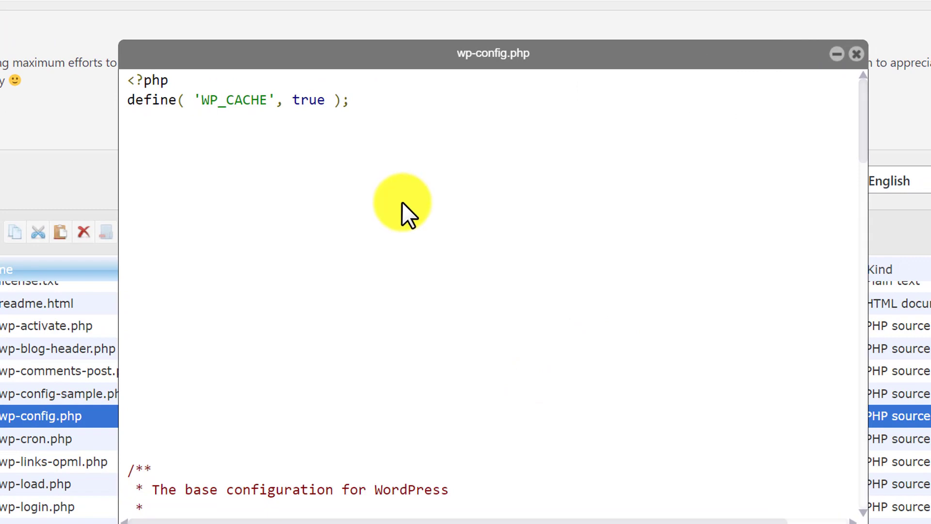
pyautogui.scroll(-12, 406, 213)
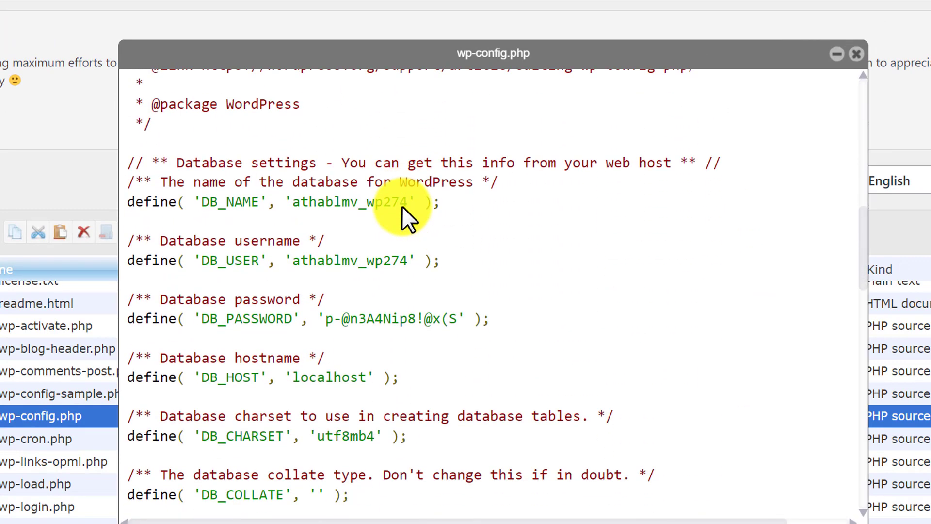
# Copy the DB_USER value into phpMyAdmin's Username field
pyautogui.moveTo(163, 242); pyautogui.dragTo(308, 245)
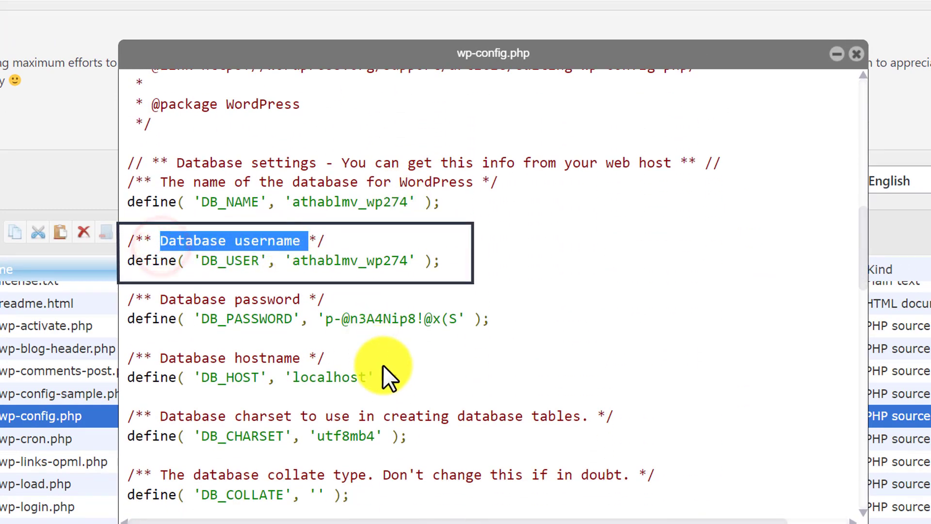
pyautogui.rightClick(361, 264)
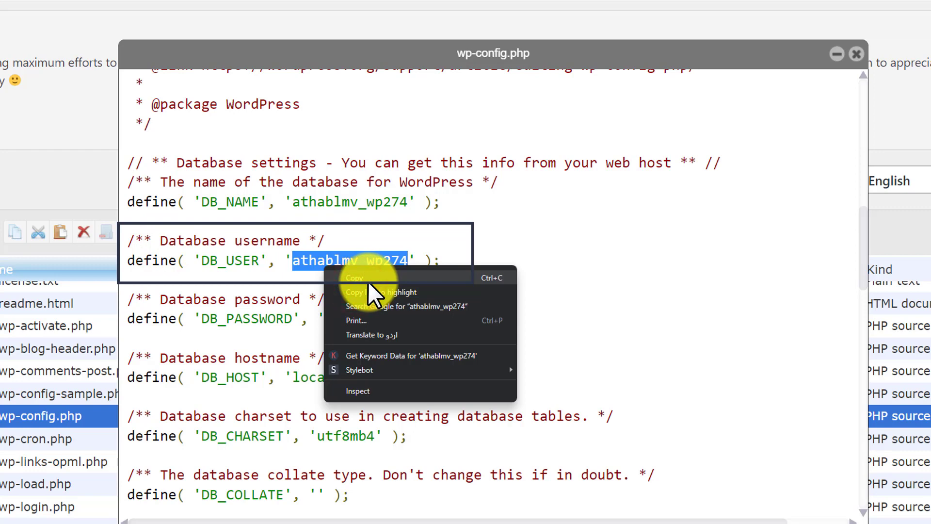
pyautogui.click(368, 282)
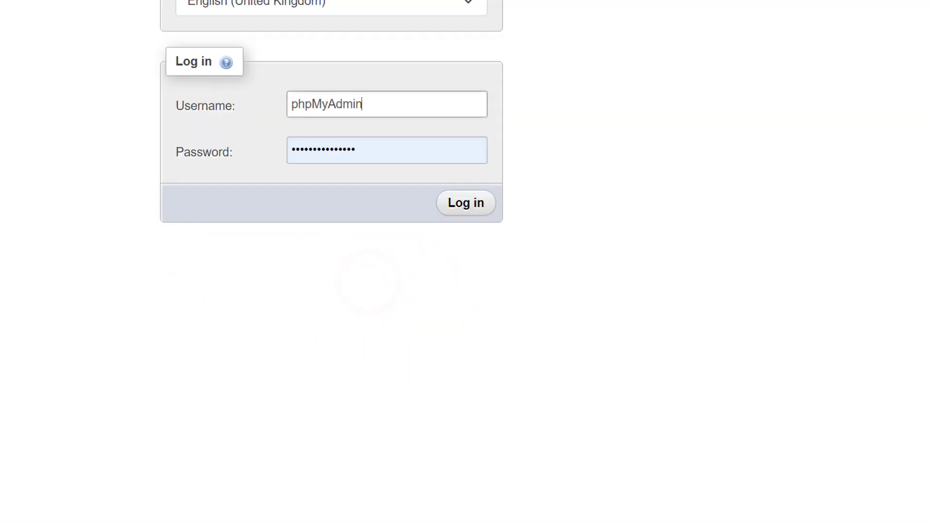
pyautogui.doubleClick(395, 107)
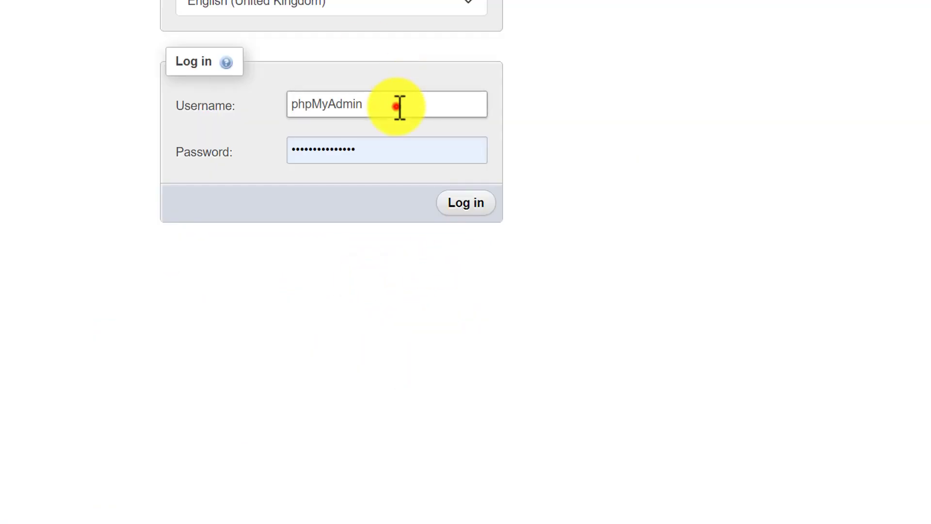
pyautogui.rightClick(395, 106)
pyautogui.click(434, 173)
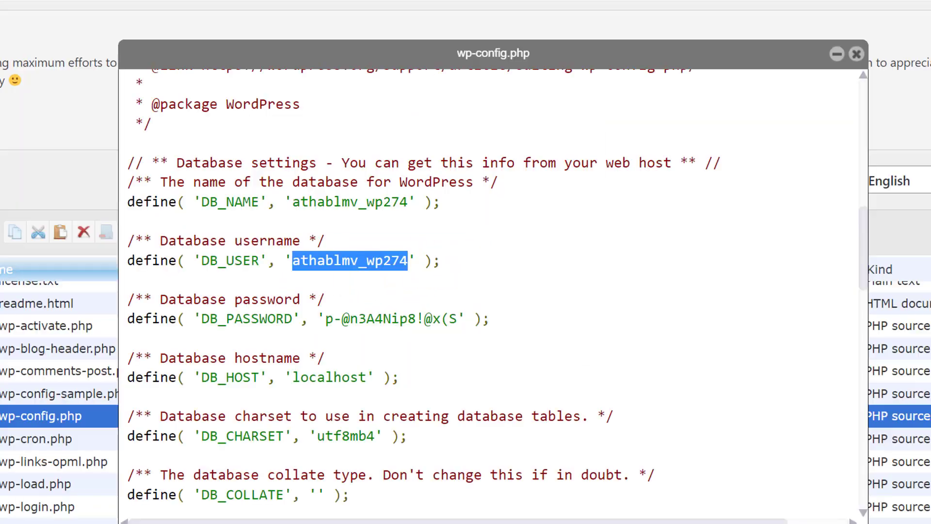
# Copy the DB_PASSWORD value into phpMyAdmin's Password field
pyautogui.moveTo(323, 319); pyautogui.dragTo(460, 329)
pyautogui.rightClick(393, 319)
pyautogui.click(416, 343)
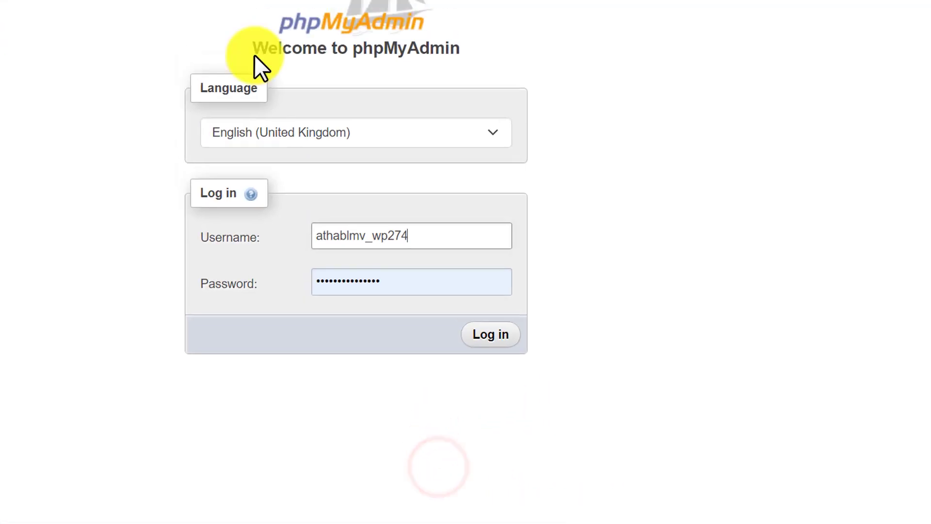
pyautogui.doubleClick(421, 336)
pyautogui.rightClick(422, 336)
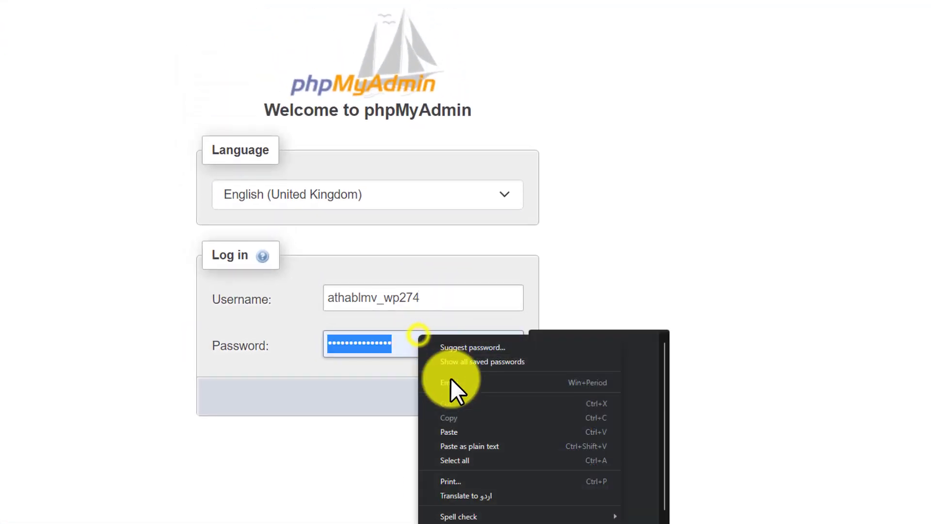
pyautogui.click(468, 436)
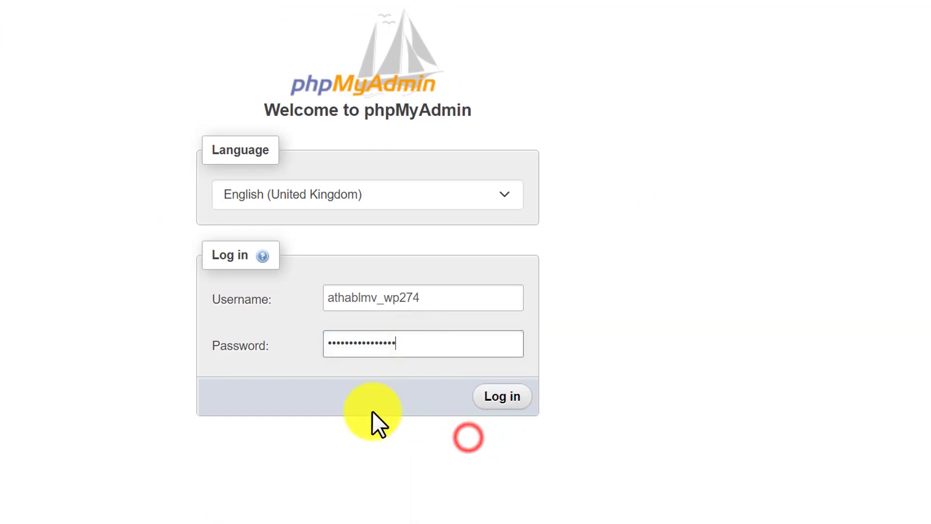
# Log in to phpMyAdmin and open the WordPress database showing its 21 wpyv_ tables
pyautogui.click(506, 396)
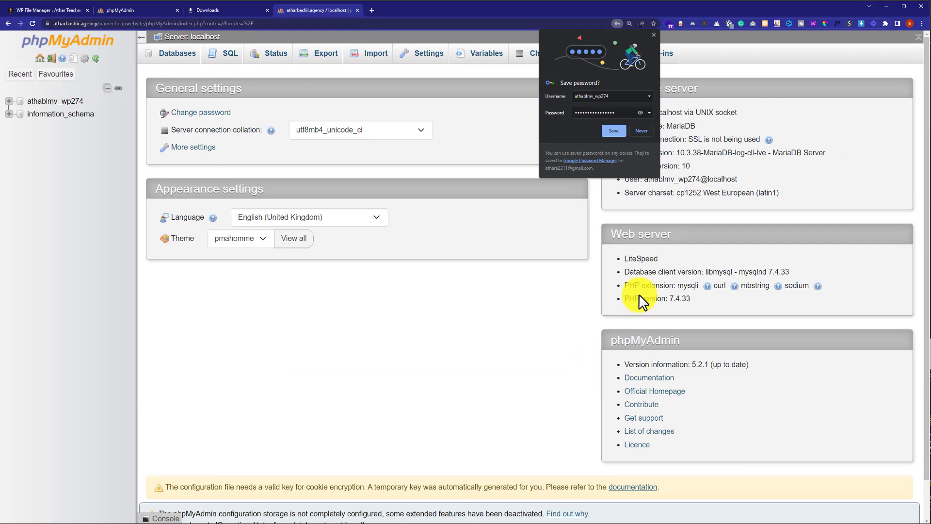
pyautogui.click(60, 101)
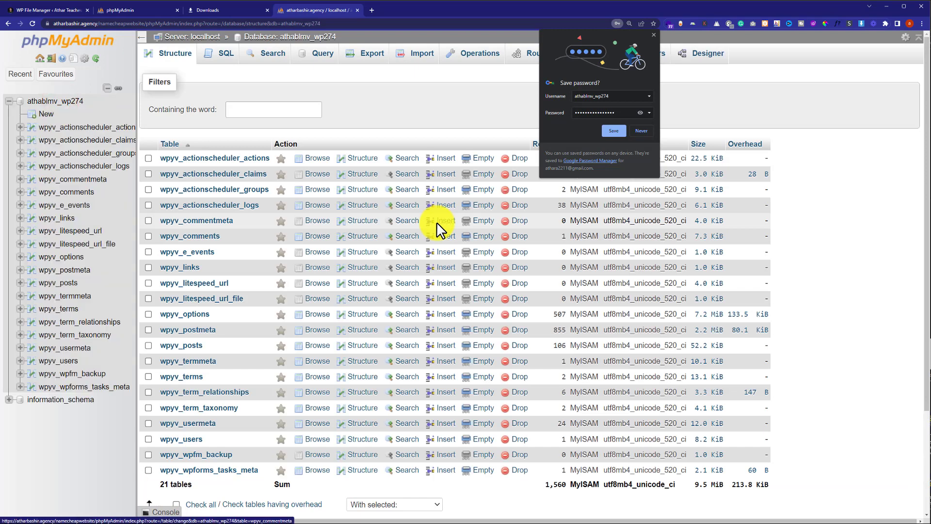